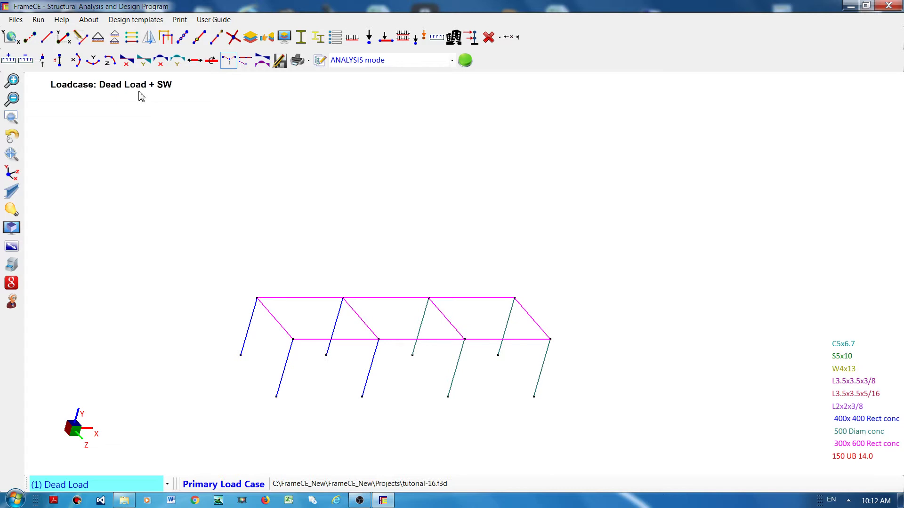
# - With the array tool active, select every beam of the roof grid as the source
pyautogui.click(134, 44)
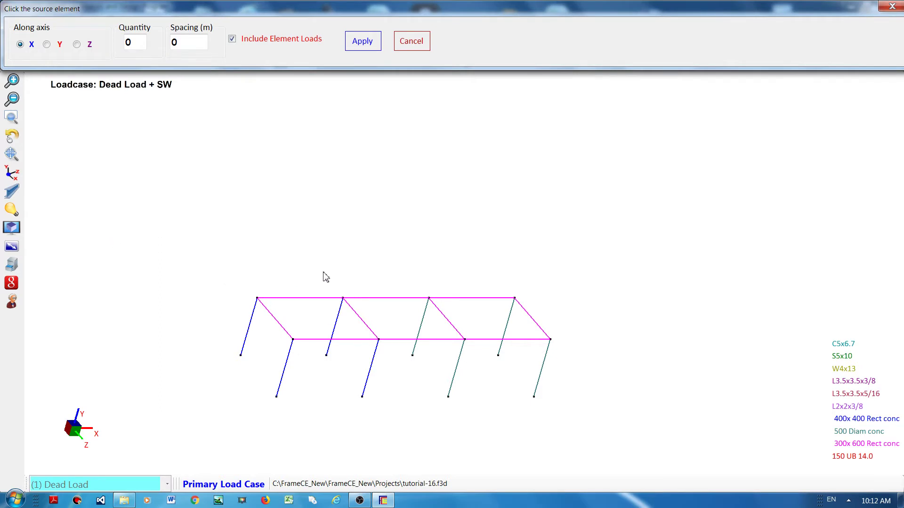
pyautogui.click(490, 300)
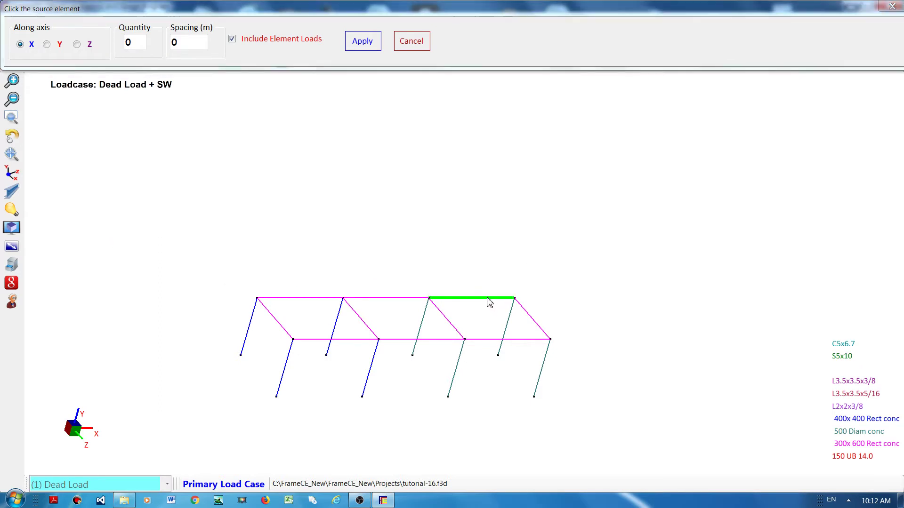
pyautogui.click(538, 327)
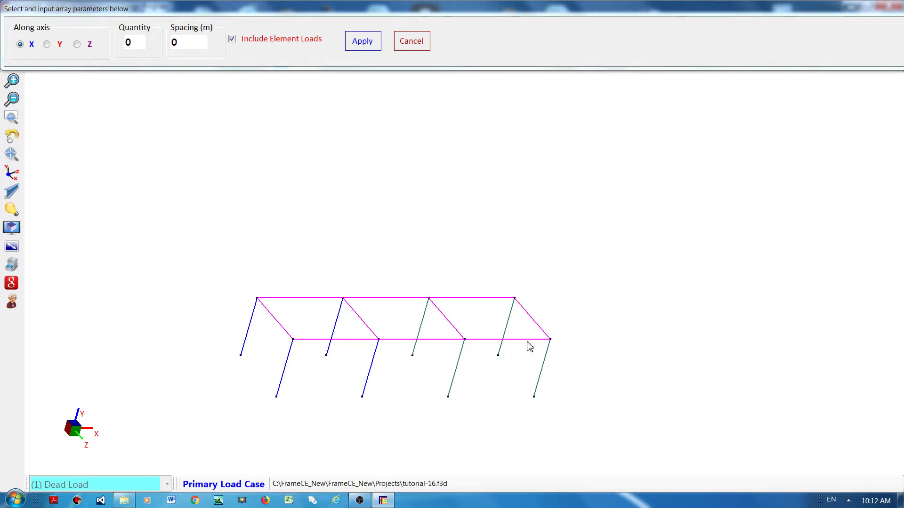
pyautogui.click(527, 338)
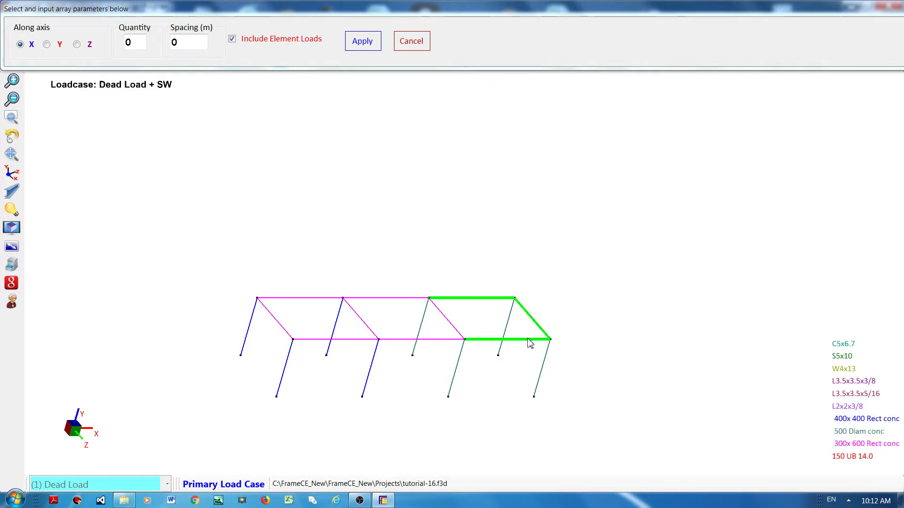
pyautogui.click(458, 333)
pyautogui.click(447, 339)
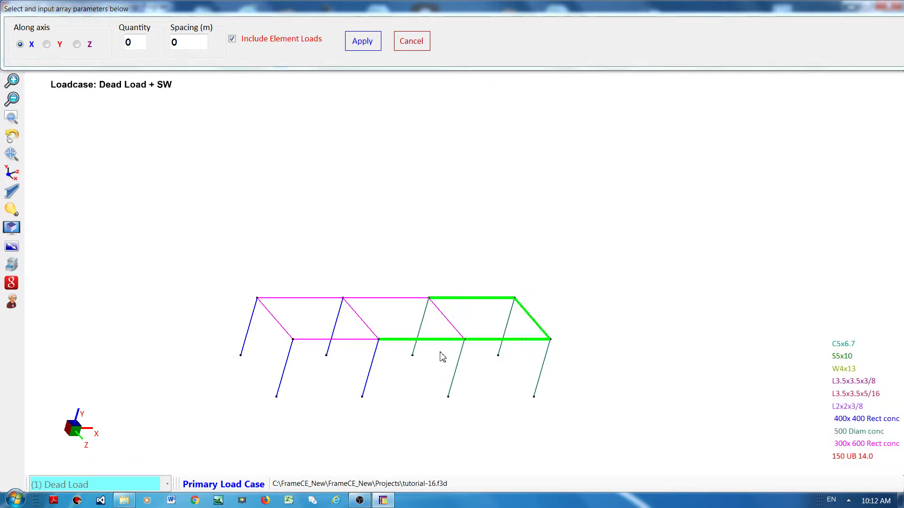
pyautogui.moveTo(378, 273); pyautogui.dragTo(340, 325)
pyautogui.moveTo(316, 273); pyautogui.dragTo(316, 366)
pyautogui.moveTo(288, 308); pyautogui.dragTo(261, 340)
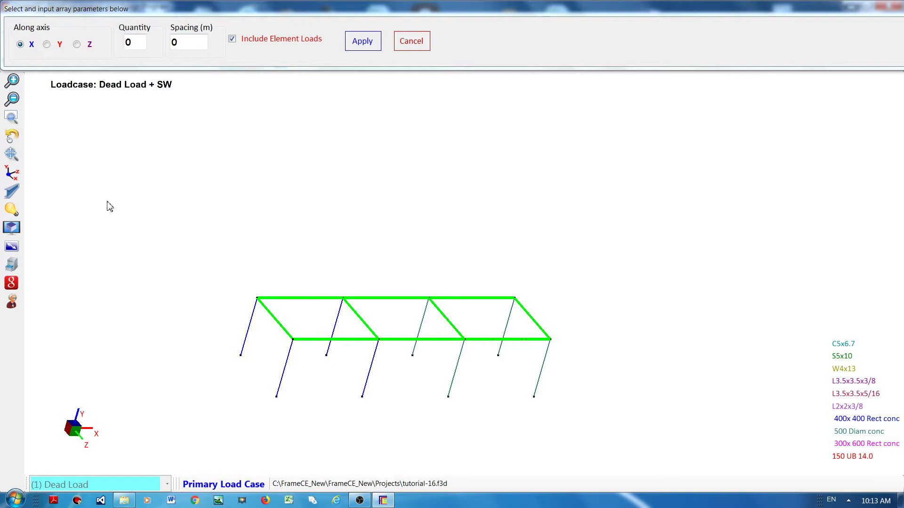
# - Array the roof grid along Y with quantity 4 and 5 m spacing
pyautogui.click(47, 44)
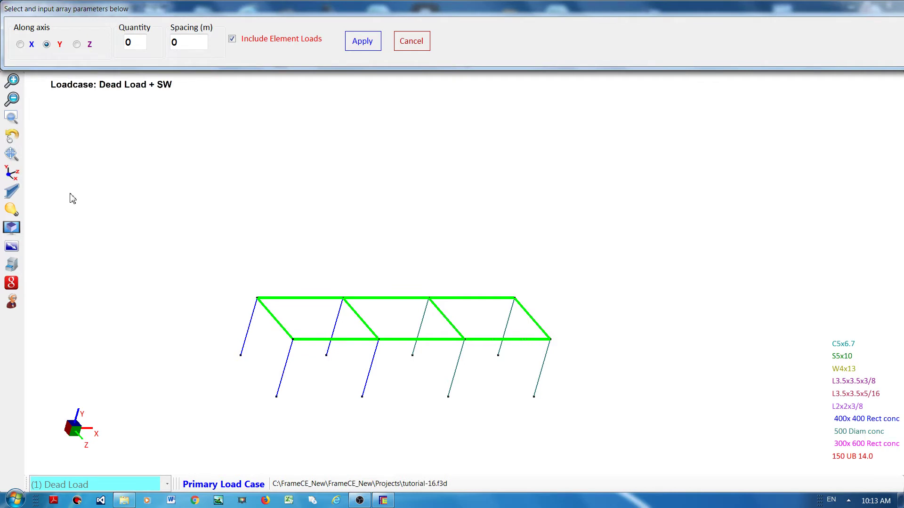
pyautogui.doubleClick(128, 43)
pyautogui.write('4')
pyautogui.doubleClick(174, 43)
pyautogui.write('5')
pyautogui.click(362, 45)
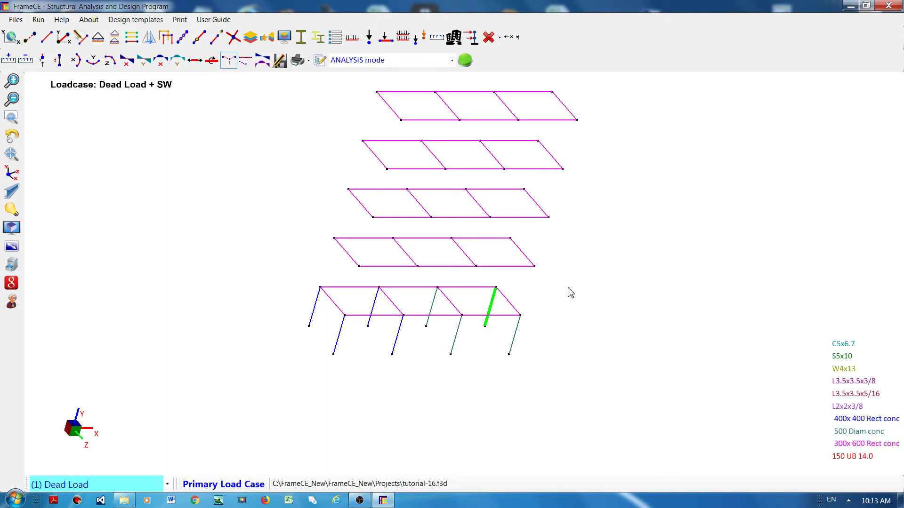
# - Select the two right-end base columns and the beam joining their tops
pyautogui.click(486, 324)
pyautogui.click(515, 344)
pyautogui.click(508, 302)
# - Array the right end frame along X with quantity 5 at 6 m spacing
pyautogui.click(132, 40)
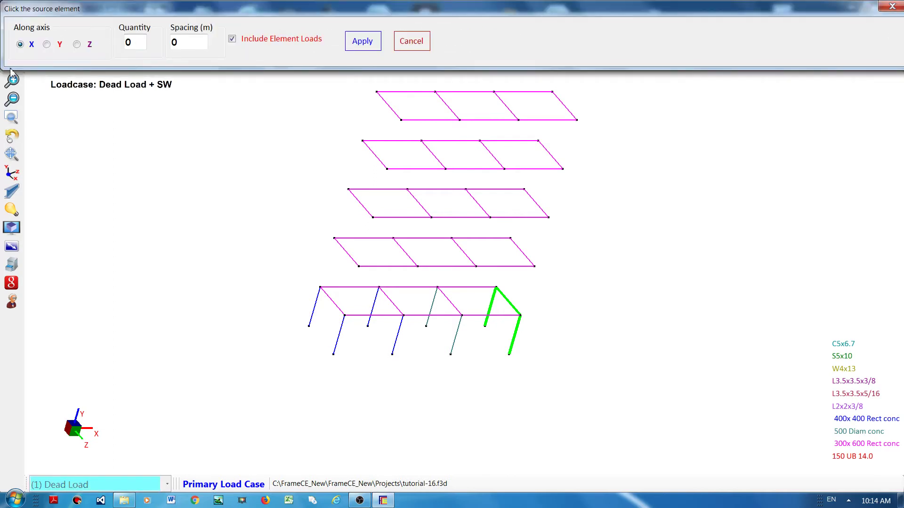
pyautogui.doubleClick(135, 42)
pyautogui.write('5')
pyautogui.doubleClick(174, 42)
pyautogui.write('6')
pyautogui.click(368, 47)
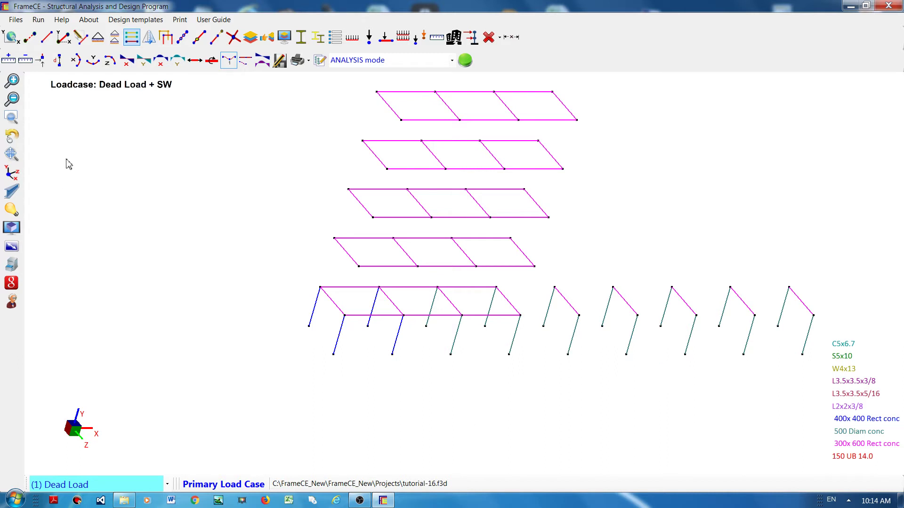
# - Box-select all ground-level frames for symmetry copying and move to the plane of symmetry settings
pyautogui.click(149, 40)
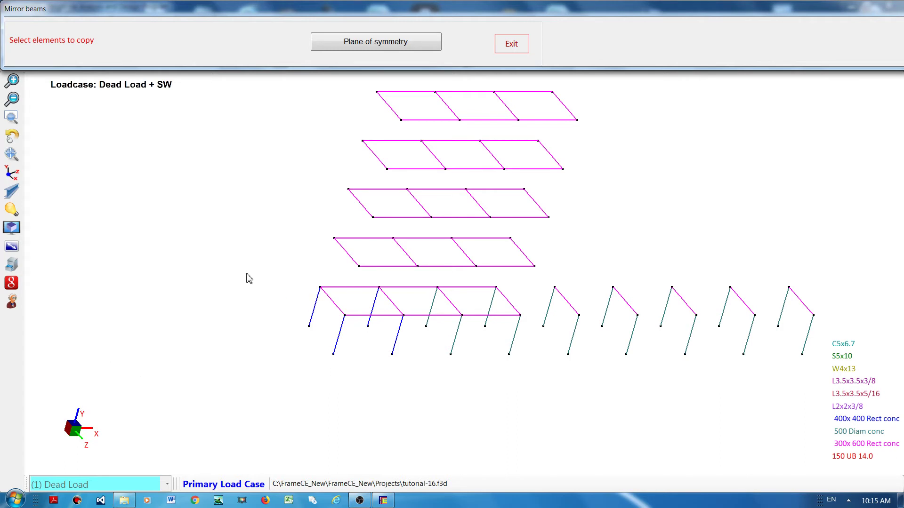
pyautogui.moveTo(246, 273); pyautogui.dragTo(855, 379)
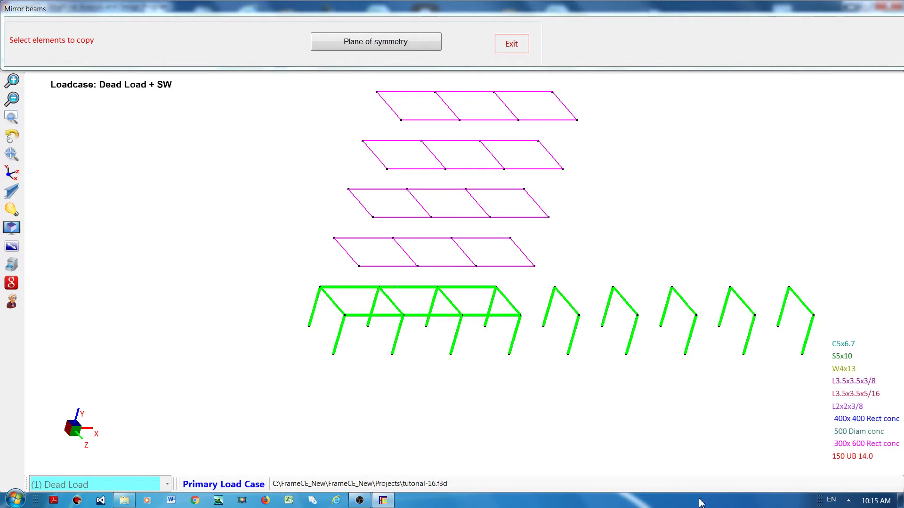
pyautogui.click(347, 46)
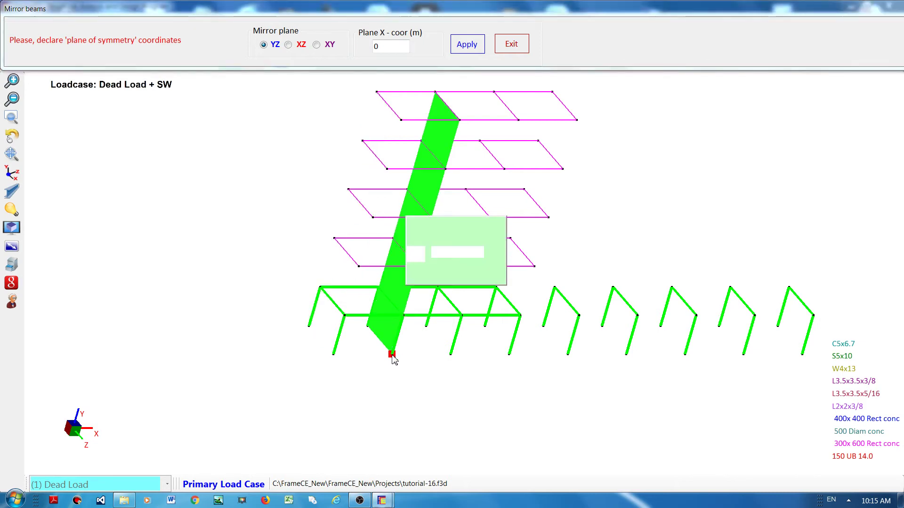
# - Mirror the selected beams across a YZ plane at X = 0, located through a picked node
pyautogui.write('6')
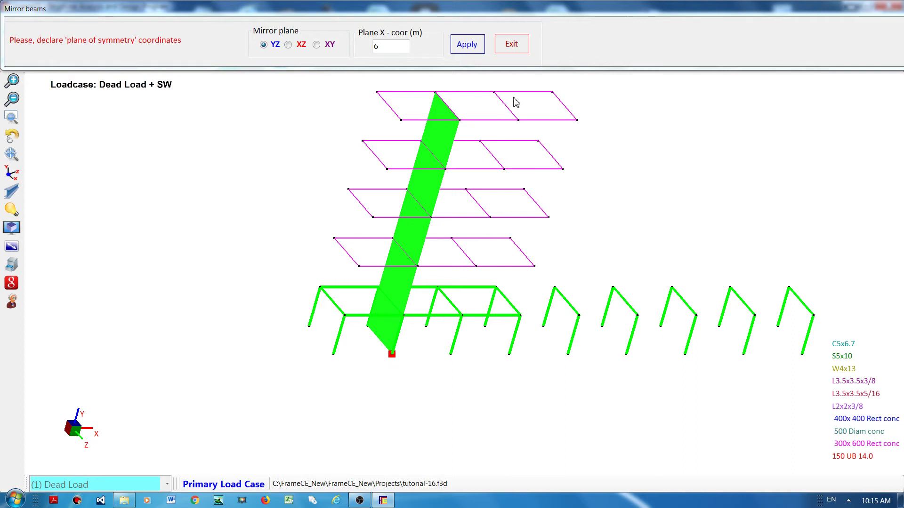
pyautogui.click(506, 94)
pyautogui.press('Return')
pyautogui.click(494, 92)
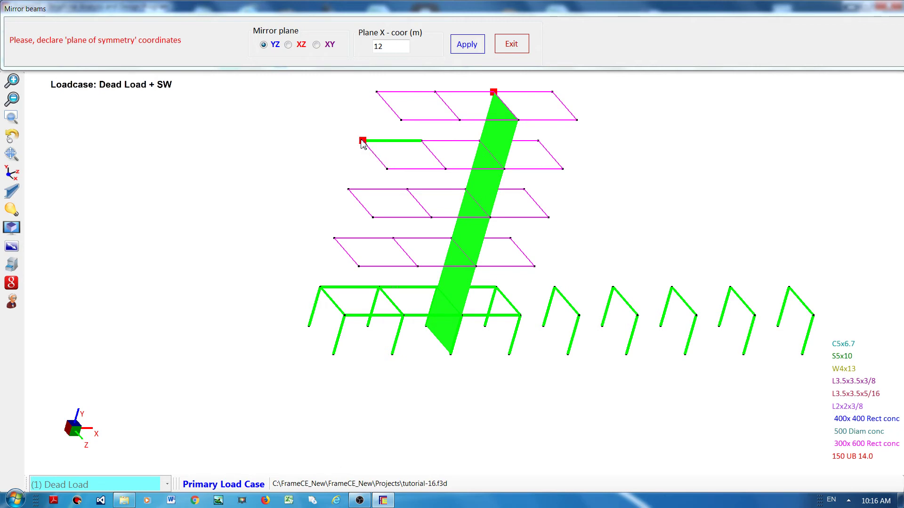
pyautogui.click(363, 141)
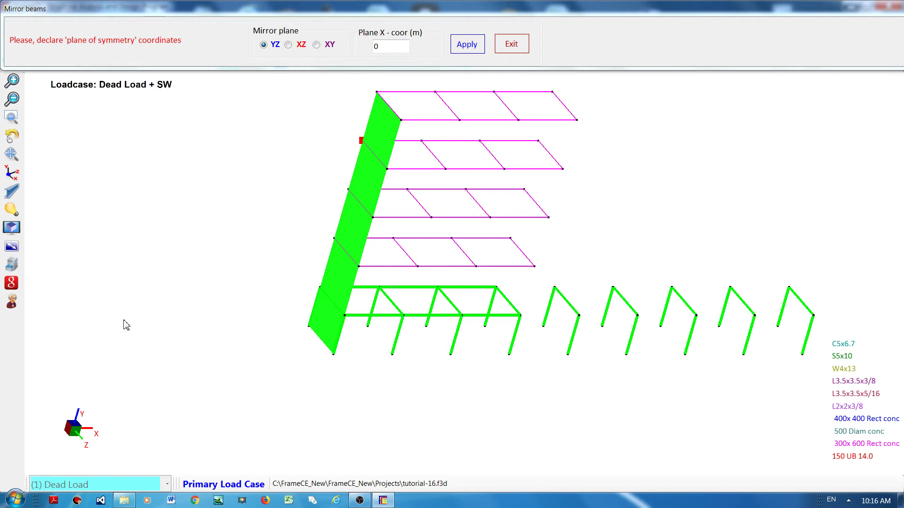
pyautogui.click(467, 44)
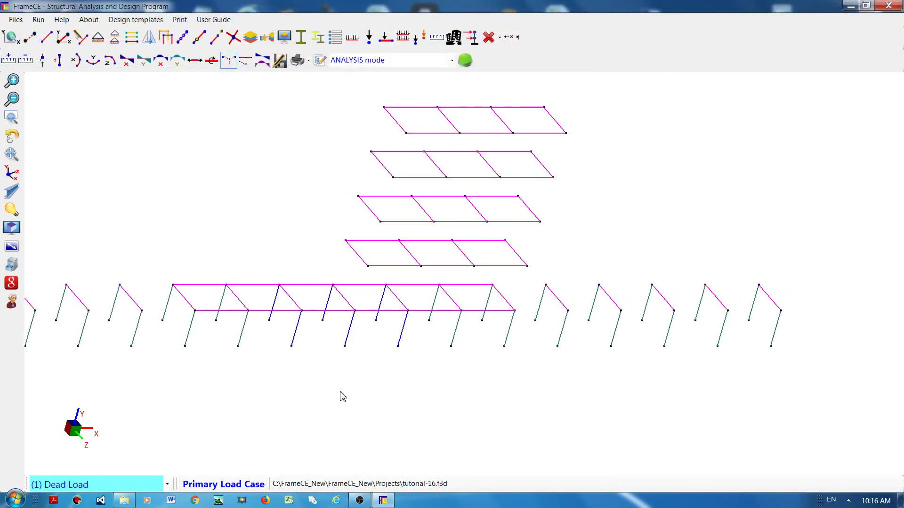
pyautogui.scroll(-3, 342, 396)
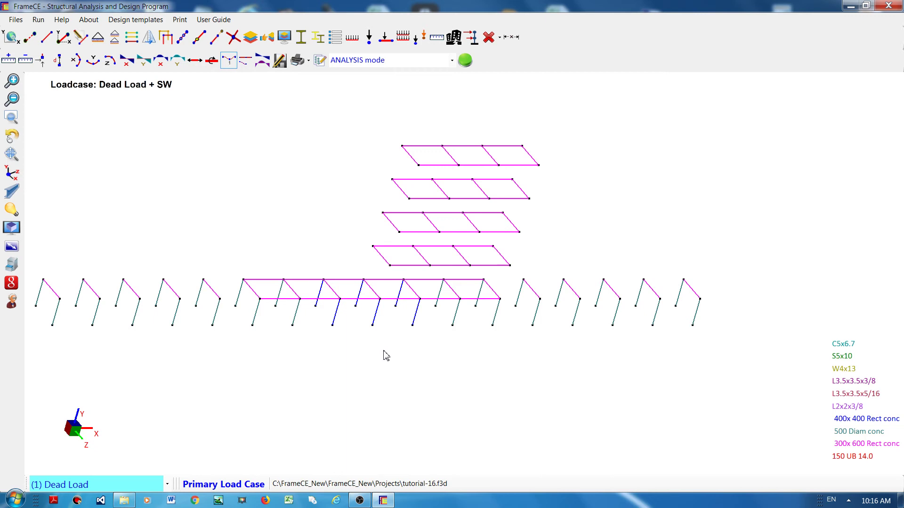
pyautogui.scroll(-1, 386, 355)
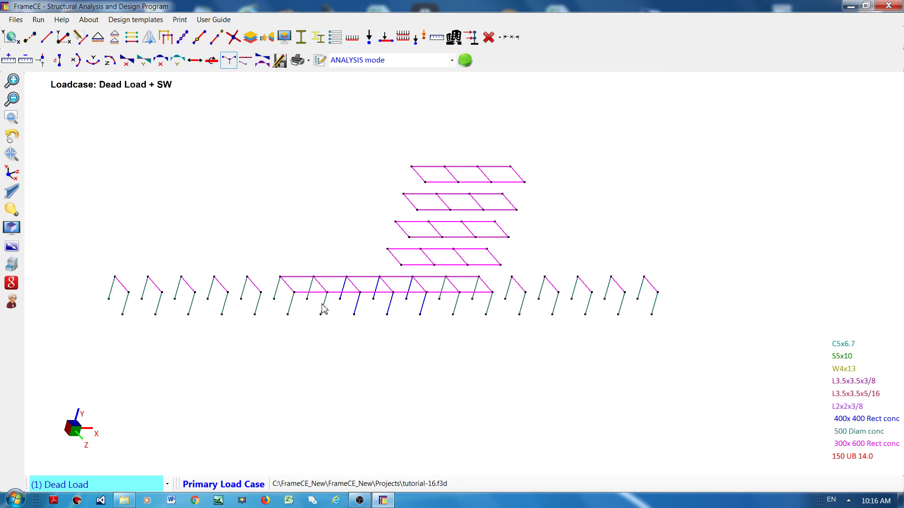
pyautogui.scroll(-1, 237, 125)
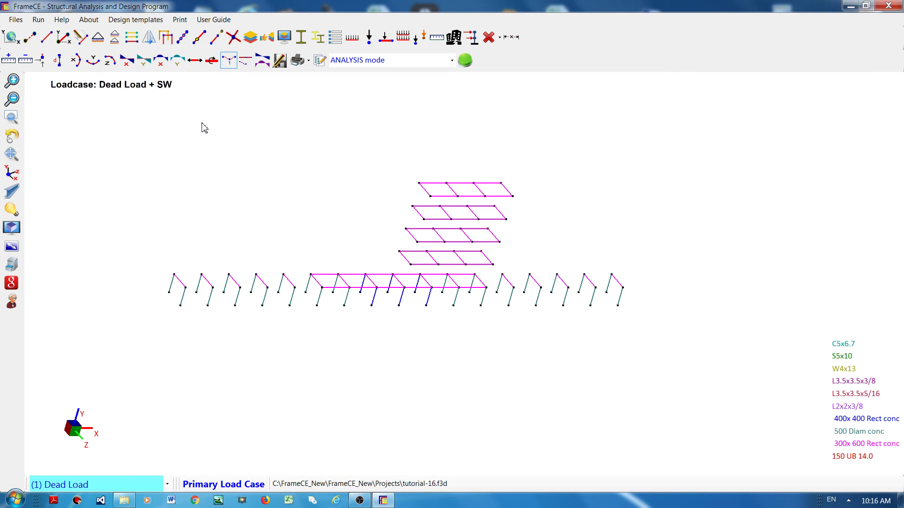
# - Box-select every element of the structure for copying and confirm the selection
pyautogui.click(166, 41)
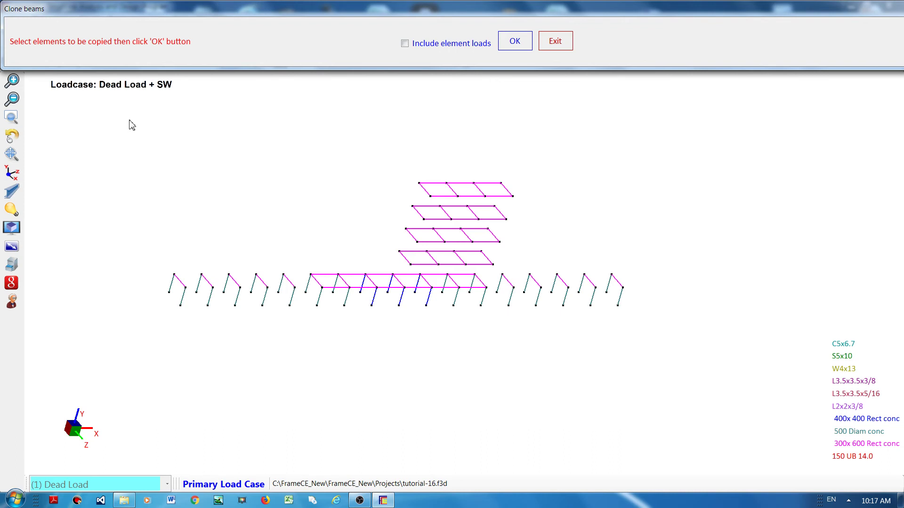
pyautogui.moveTo(129, 120); pyautogui.dragTo(635, 348)
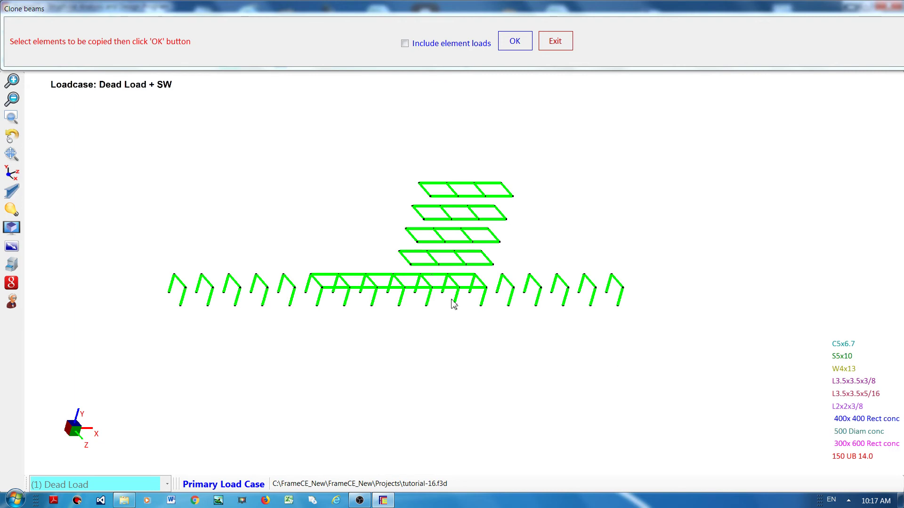
pyautogui.click(514, 43)
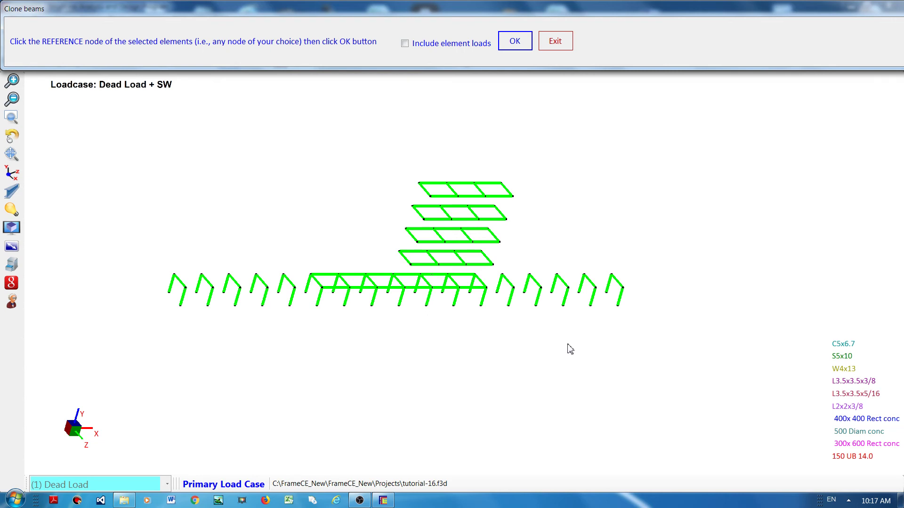
# - Clone the structure from the rightmost column base onto the top grid's left corner
pyautogui.click(617, 306)
pyautogui.click(617, 306)
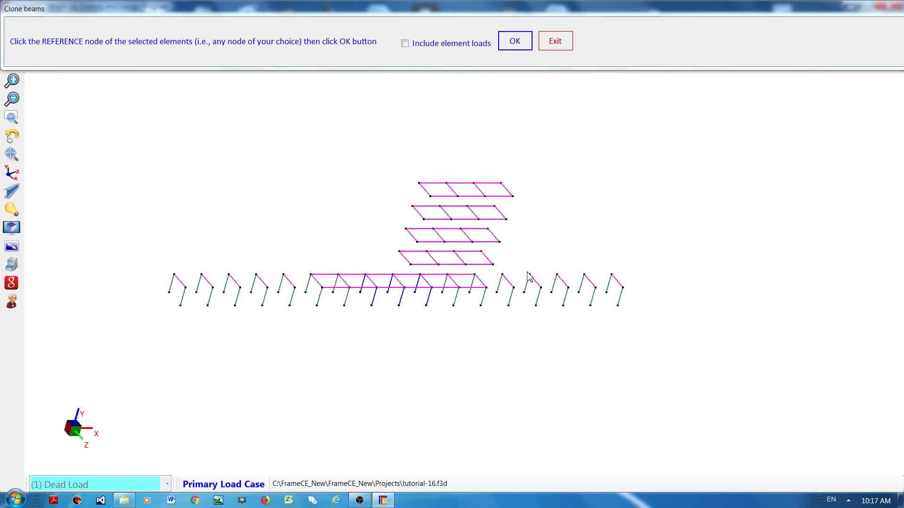
pyautogui.click(524, 44)
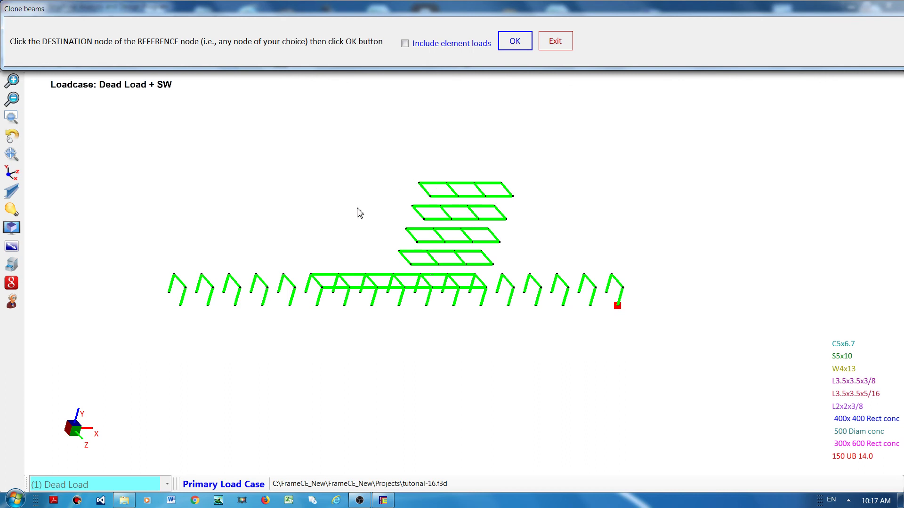
pyautogui.click(419, 184)
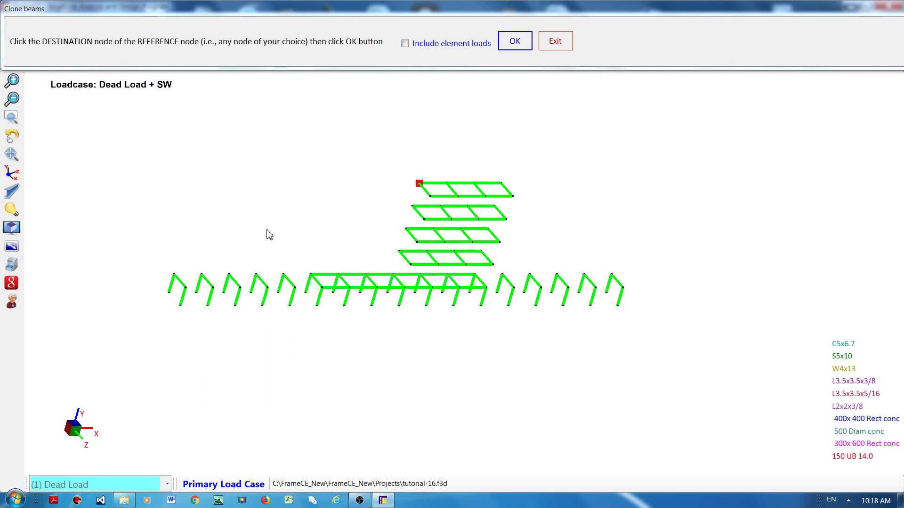
pyautogui.click(516, 42)
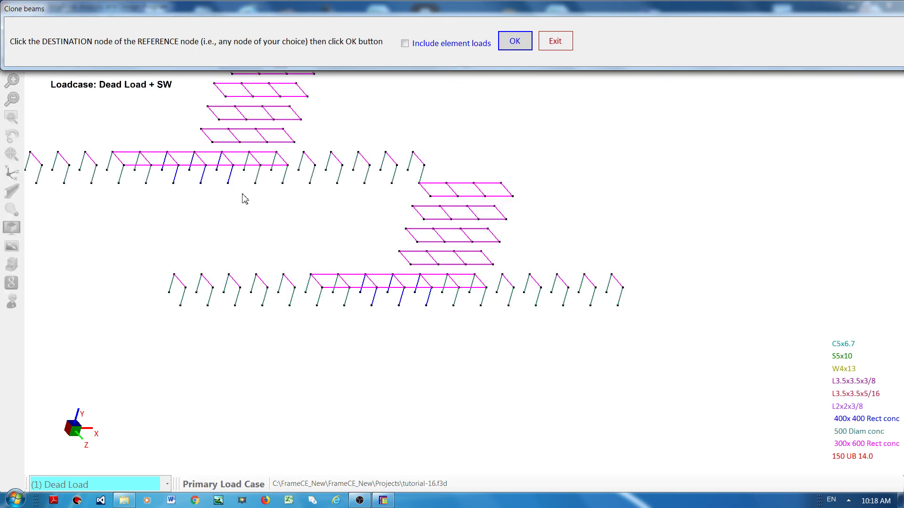
# - Dismiss the unused-nodes message, close Clone beams, and zoom out to see both structures
pyautogui.click(462, 267)
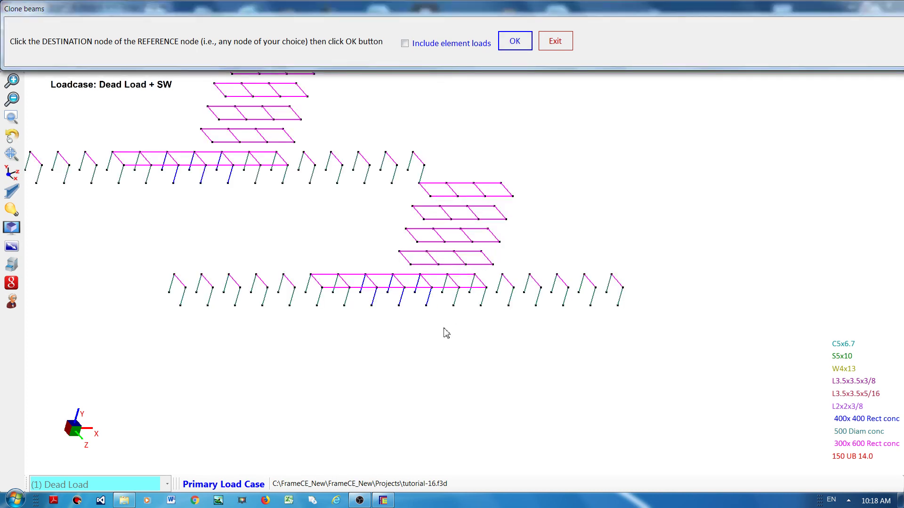
pyautogui.click(553, 47)
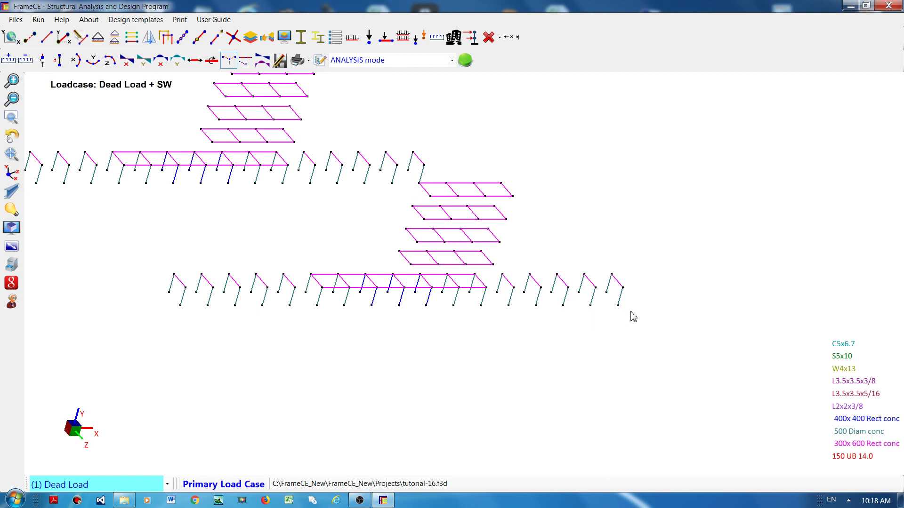
pyautogui.scroll(-2, 323, 238)
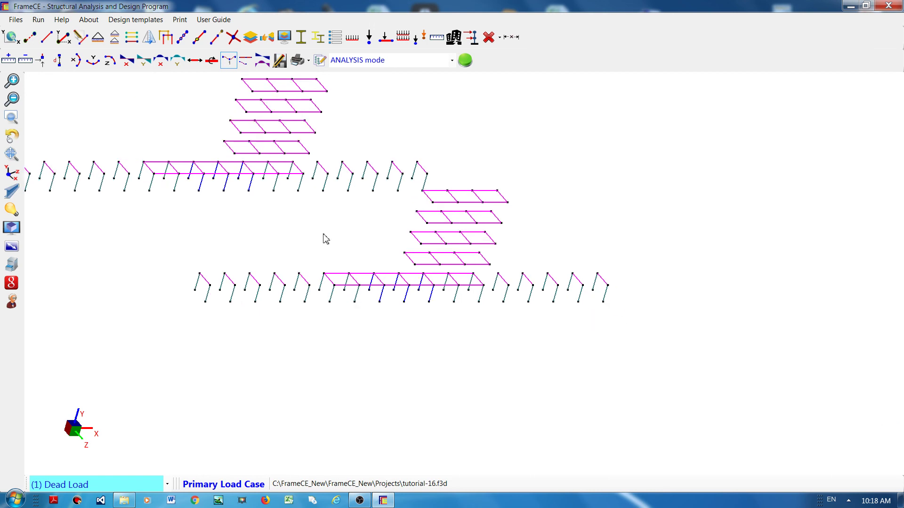
pyautogui.scroll(-1, 238, 270)
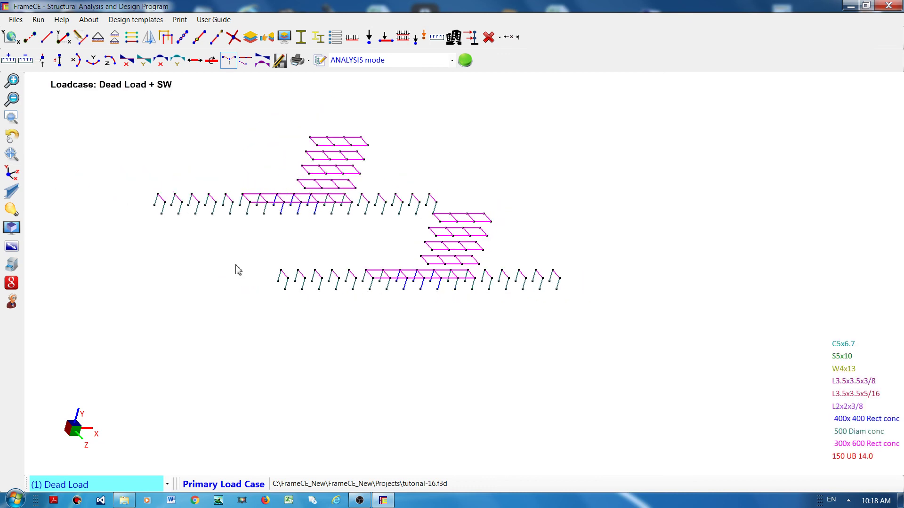